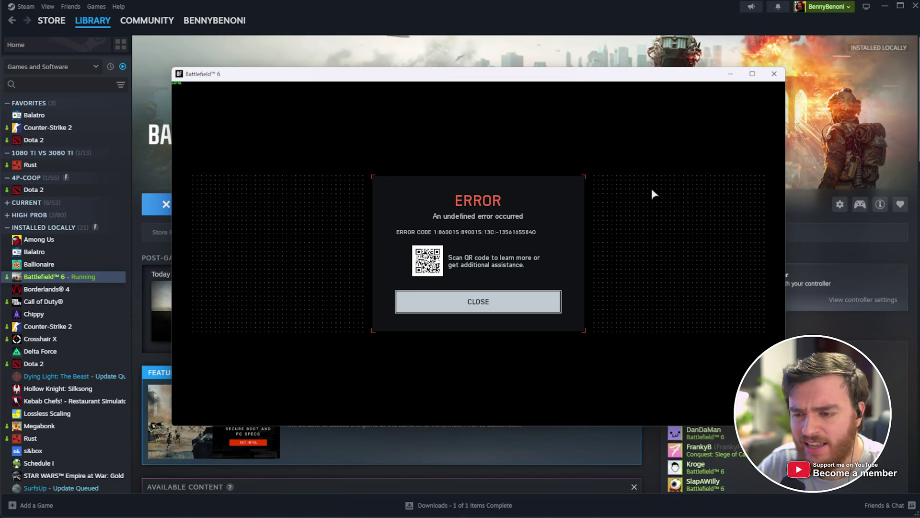
- Close Battlefield 6's undefined error dialog to return to its Steam page
left_click(800, 271)
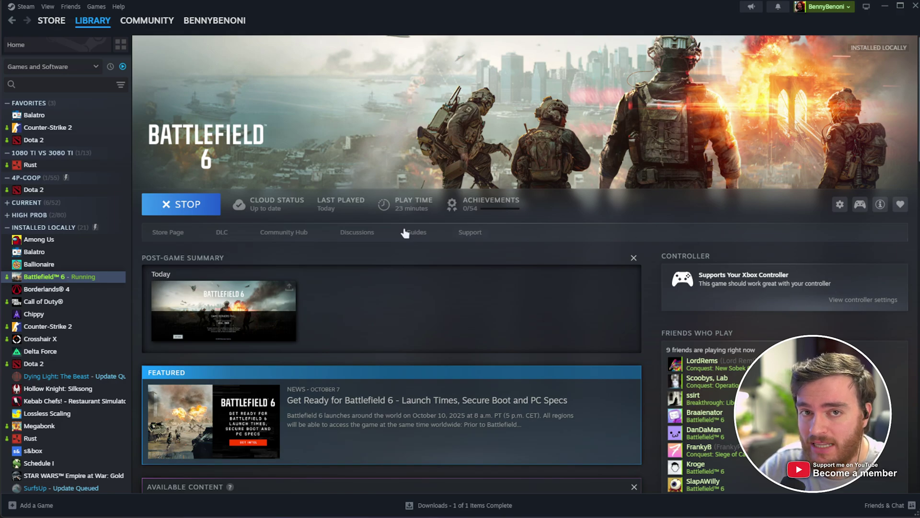
- Open Command Prompt as administrator and release the IP address with ipconfig /release
key("super")
type("cmd")
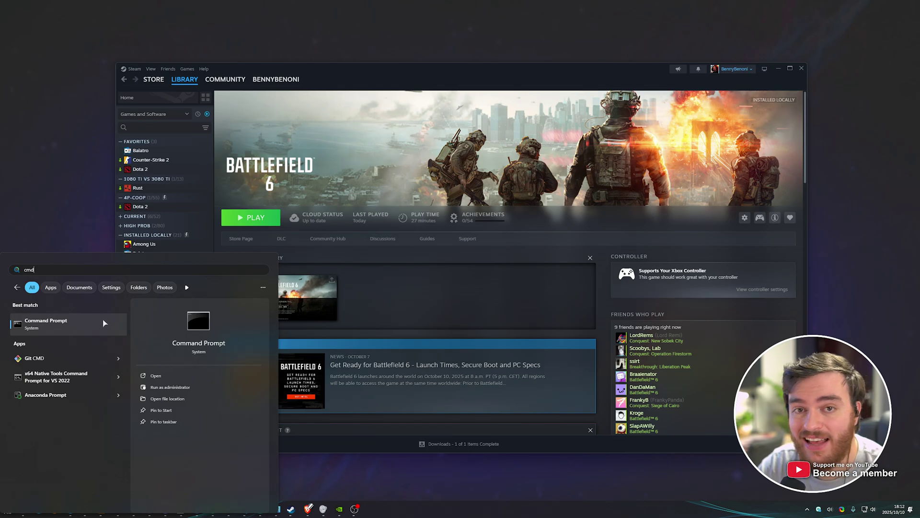
left_click(197, 389)
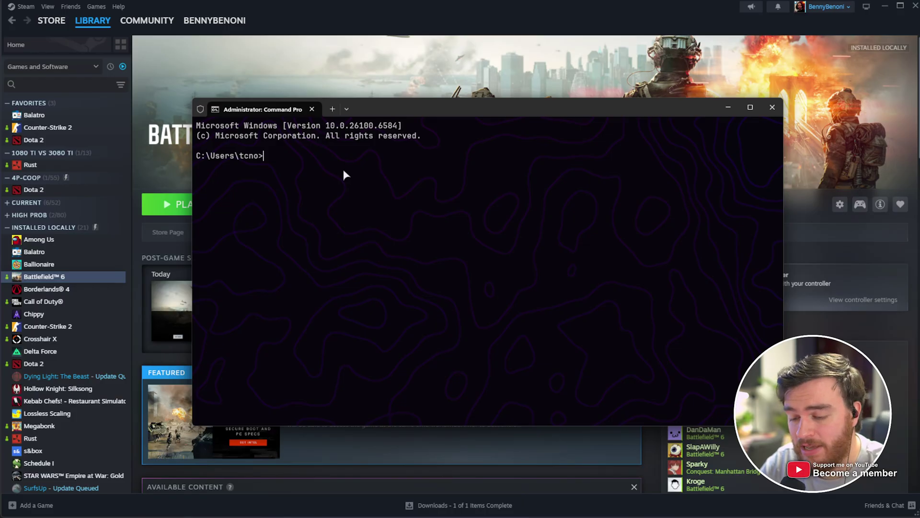
type("ipconfig ")
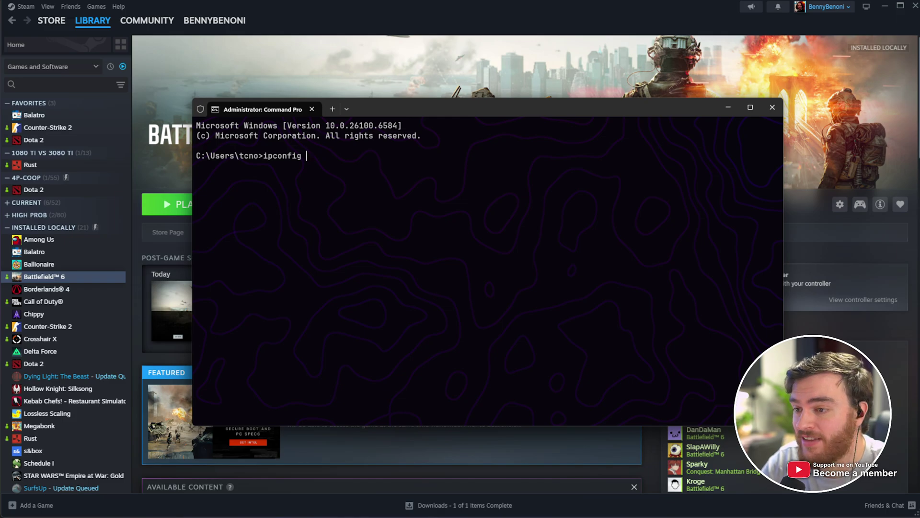
type("/release")
key("Return")
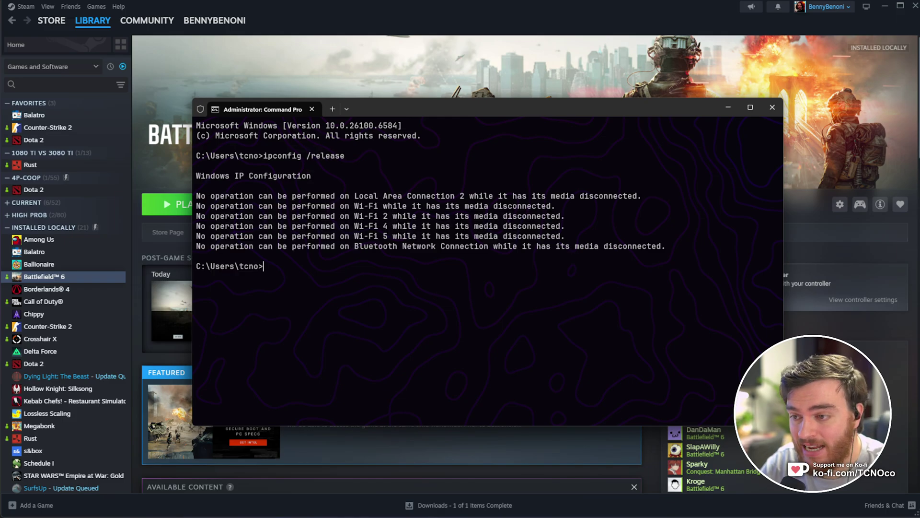
- Flush DNS, renew the IP and reset the IP stack (ipconfig /flushdns, ipconfig /renew, netsh int ip reset)
type("ipconfig /")
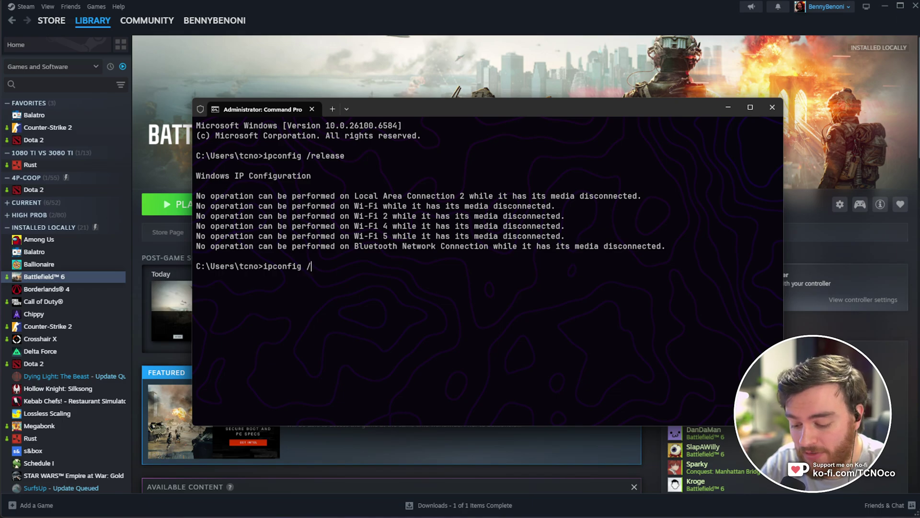
type("flushdns")
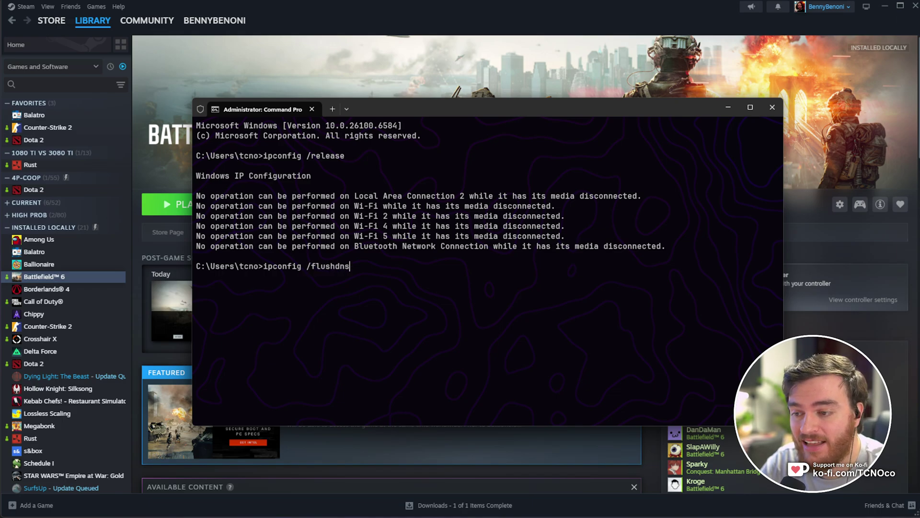
key("Return")
type("ipconfig /re")
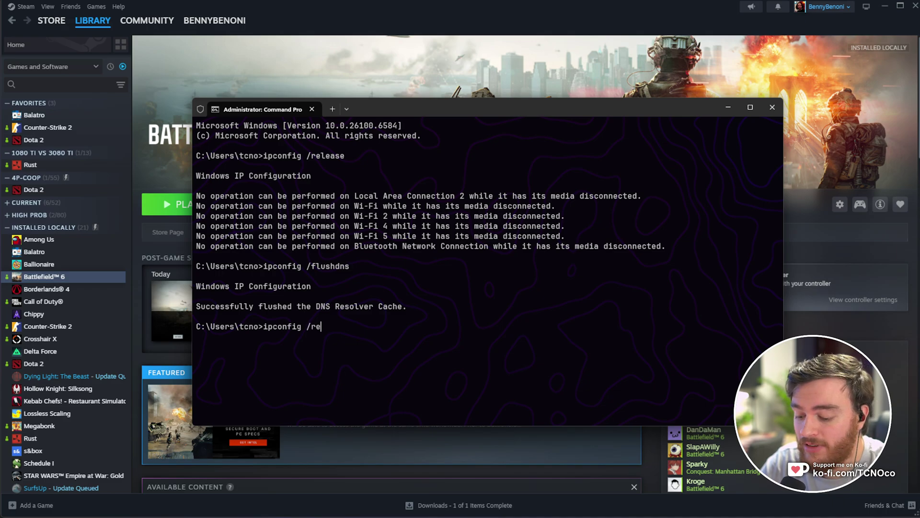
type("new")
key("Return")
type("nets")
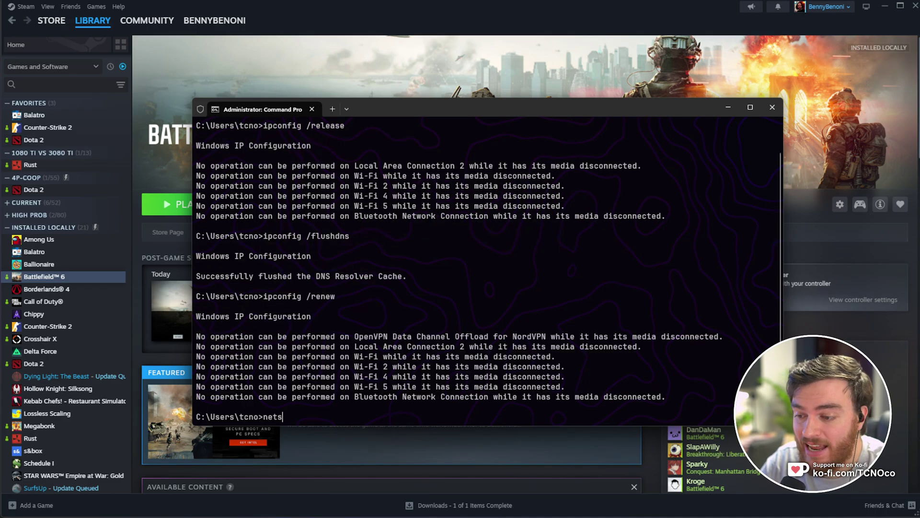
type("h int ")
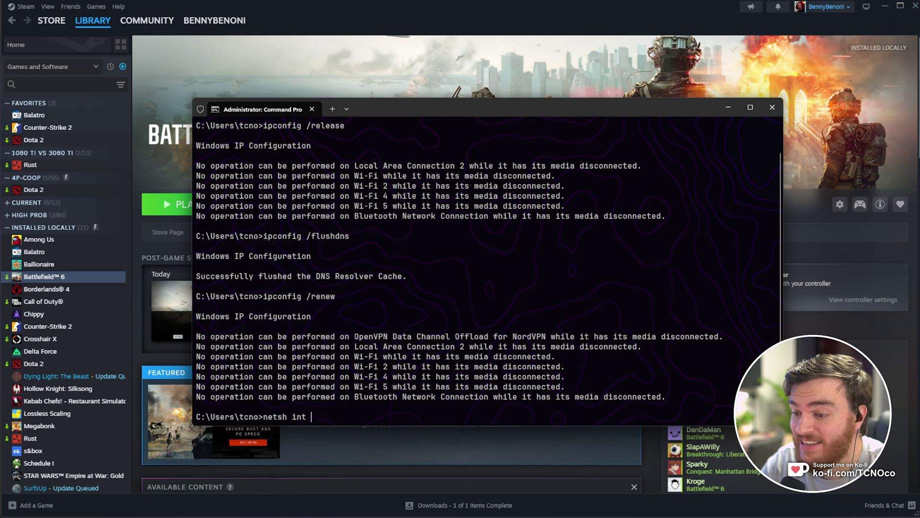
type("ip reset")
key("Return")
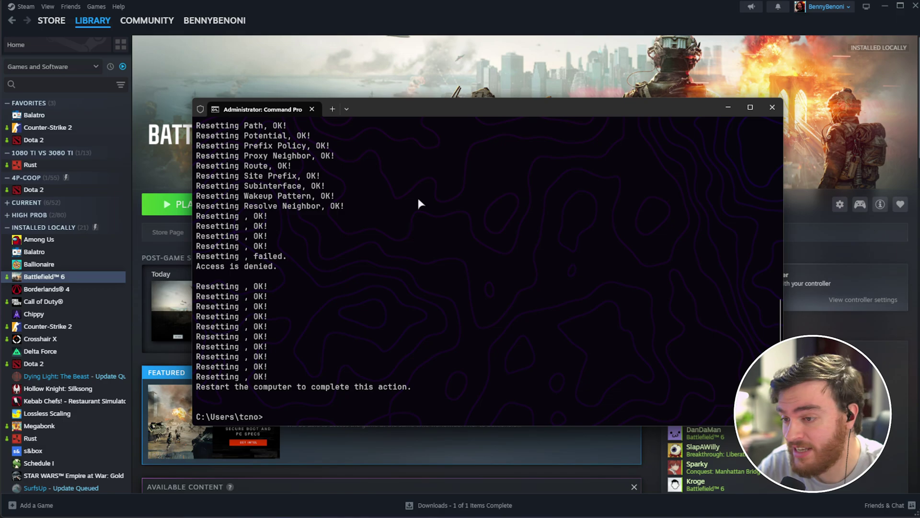
- Close Command Prompt and relaunch Battlefield 6, closing it when the error reappears
left_click(771, 106)
left_click(191, 203)
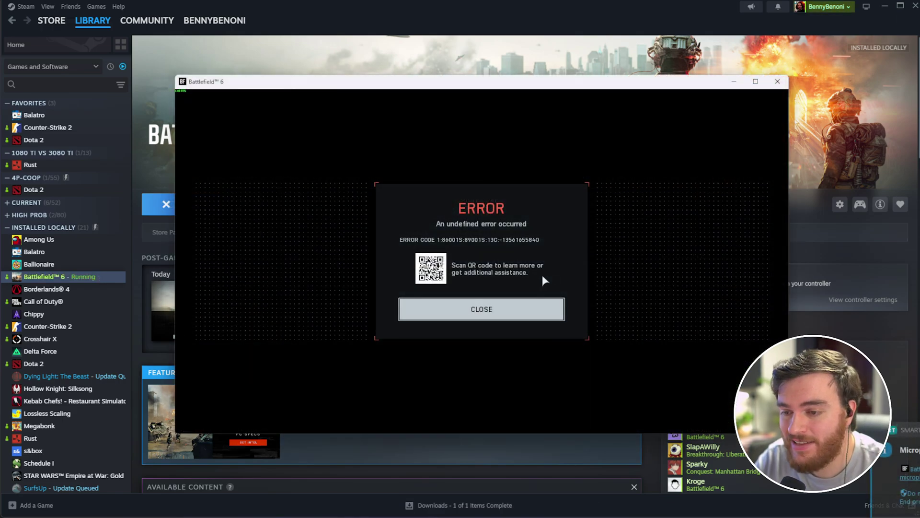
left_click(556, 309)
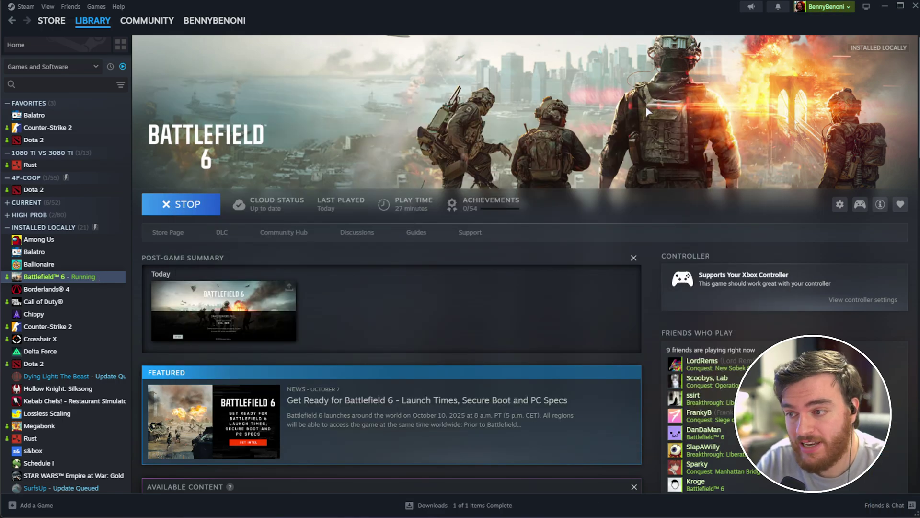
- Launch Windows Security by searching 'security' from the Start menu
key("super")
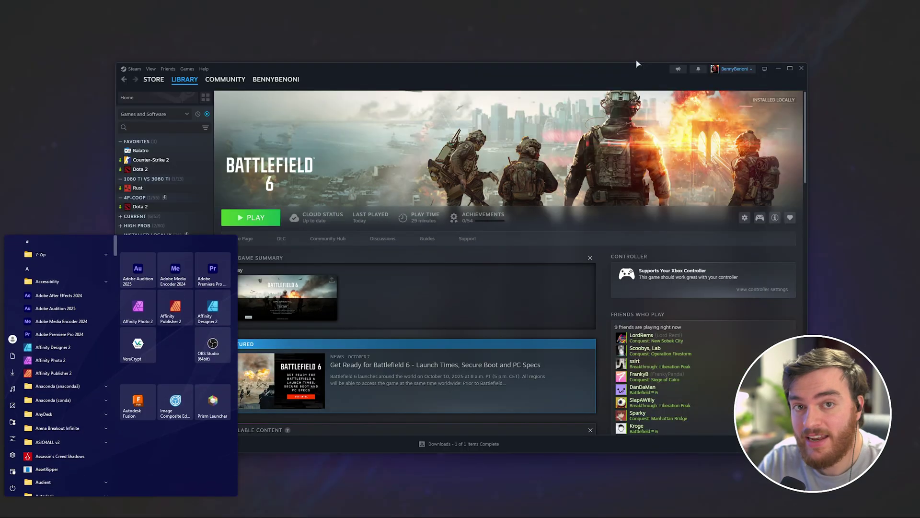
type("security")
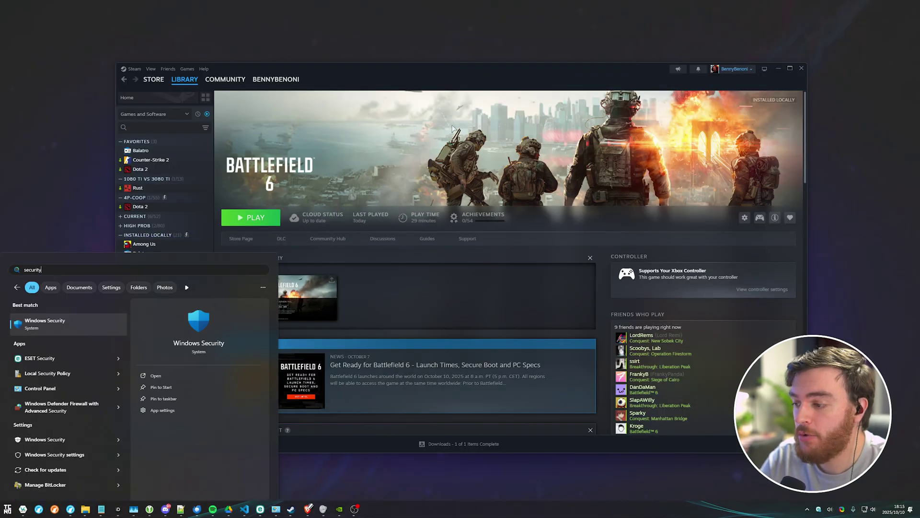
left_click(90, 326)
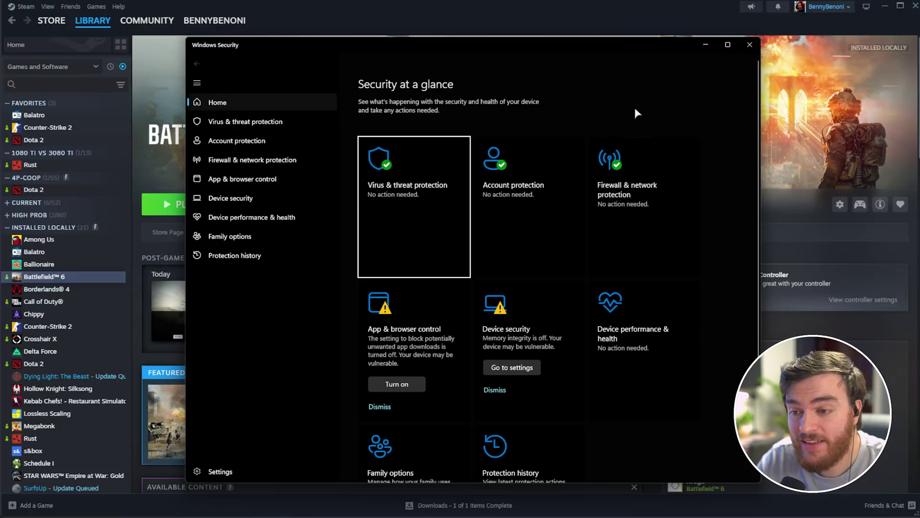
left_click(402, 197)
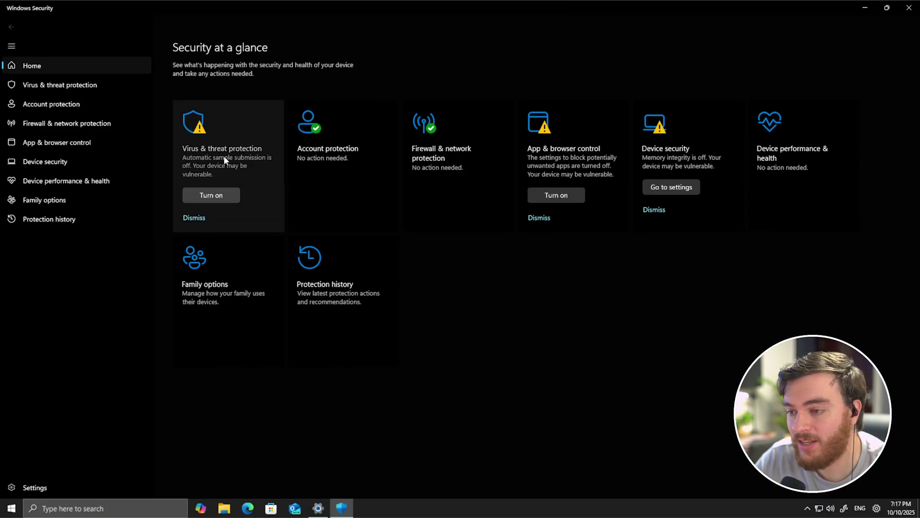
- Switch Controlled folder access On under Manage ransomware protection, approving the UAC prompt
left_click(249, 182)
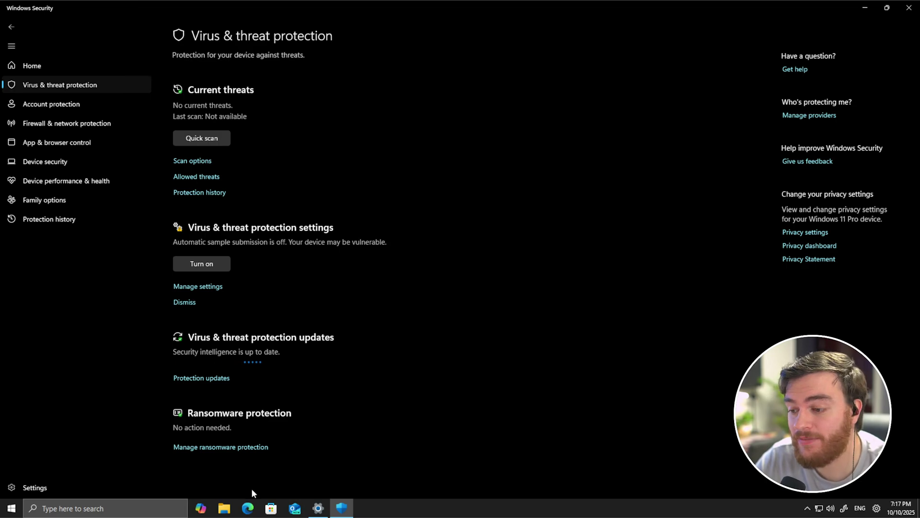
left_click(214, 446)
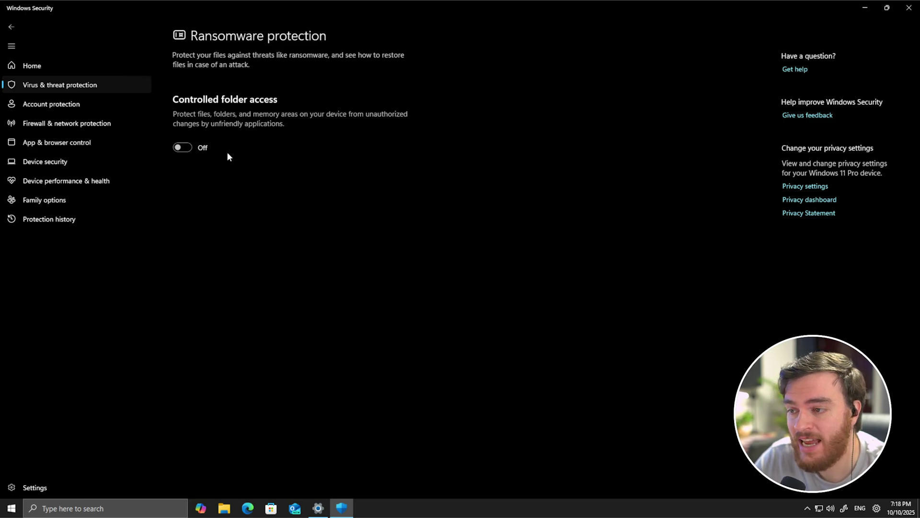
left_click(182, 147)
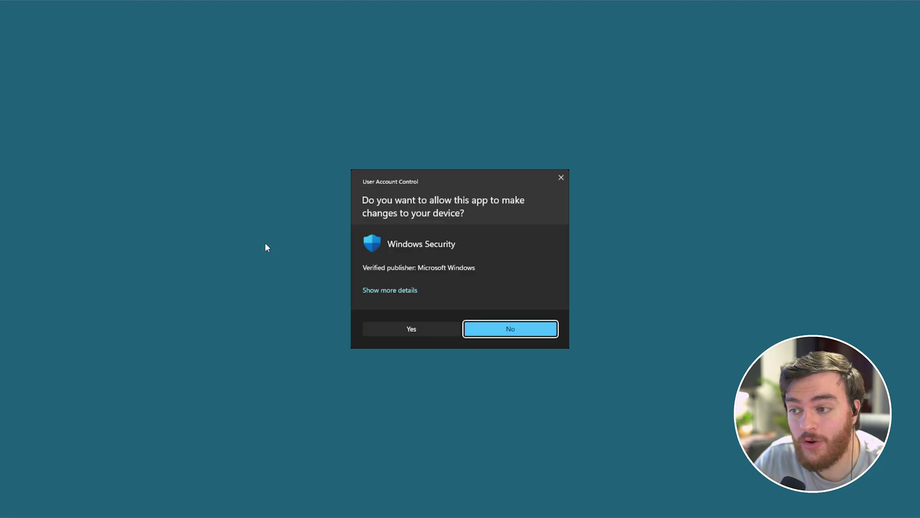
left_click(427, 333)
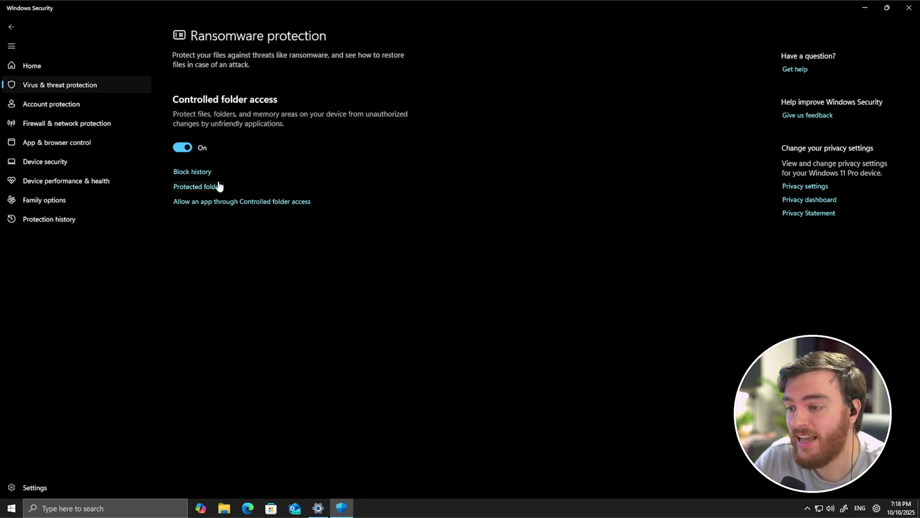
- Under Allow an app through Controlled folder access, check recently blocked apps, then choose Browse all apps
left_click(245, 204)
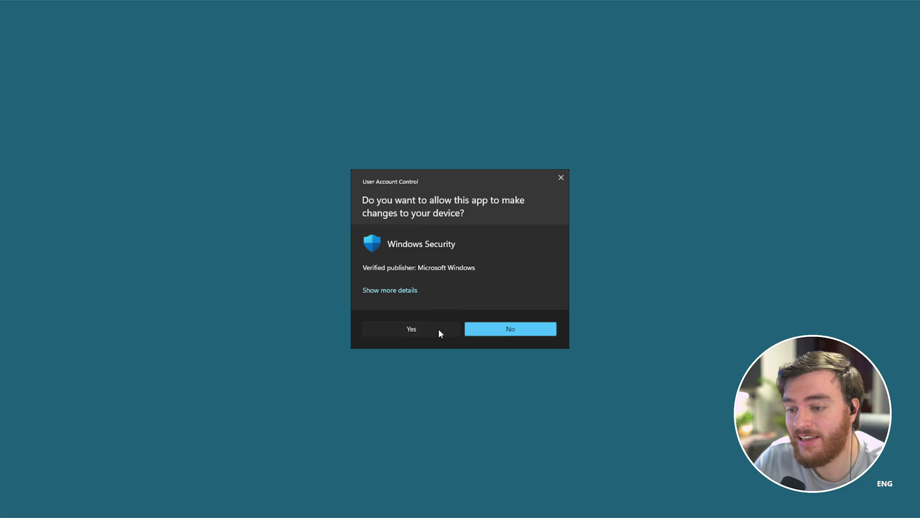
left_click(439, 328)
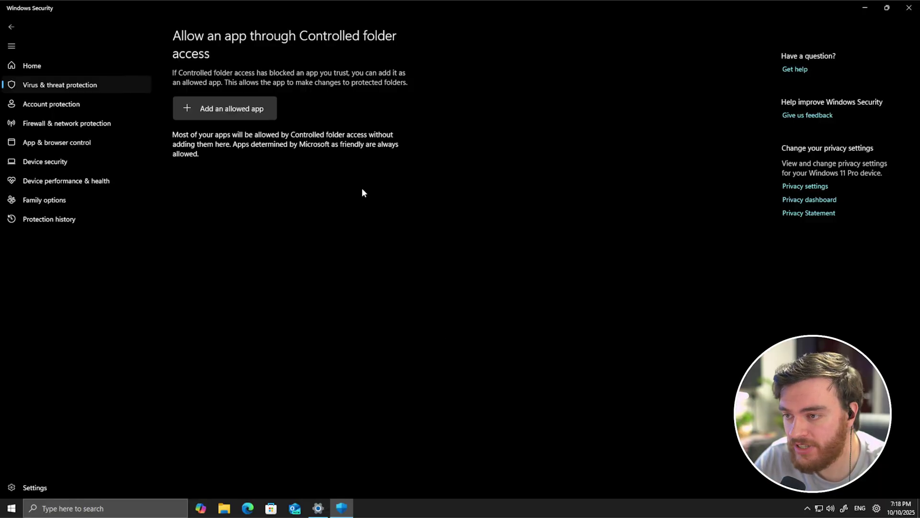
left_click(253, 113)
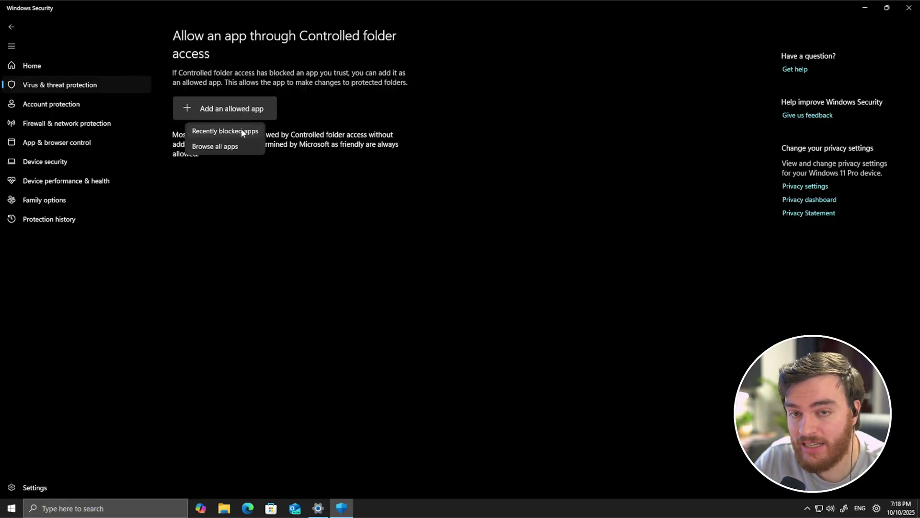
left_click(242, 131)
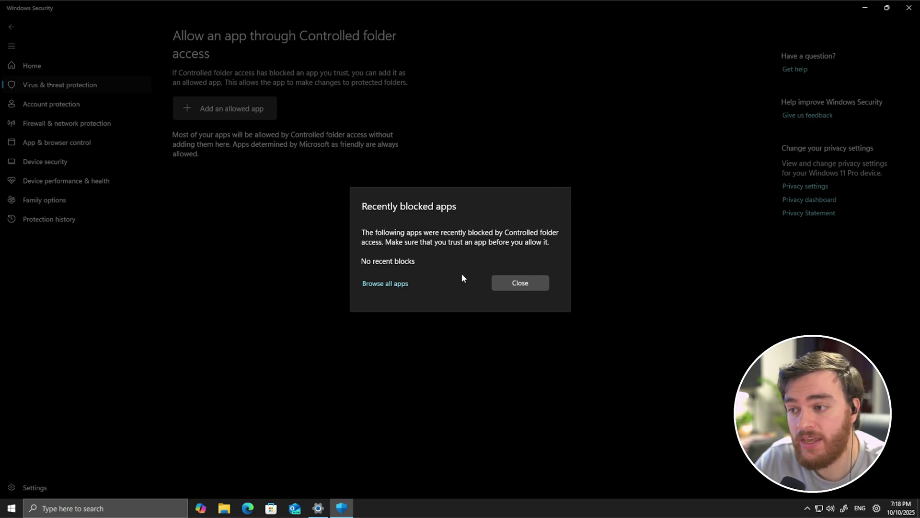
left_click(537, 282)
left_click(240, 107)
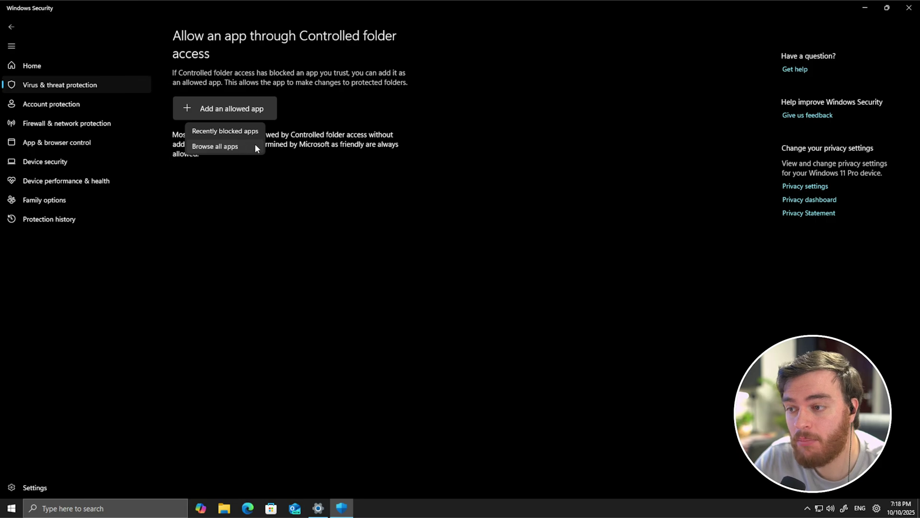
left_click(254, 143)
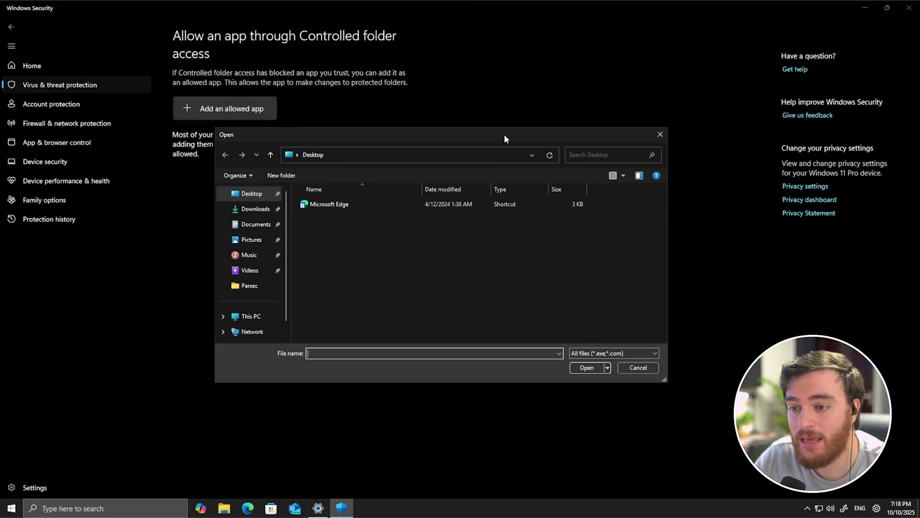
- Browse C: > Program Files (x86) > Steam to find bf6.exe and EAAntiCheat.GameServiceLauncher.exe
left_click(385, 217)
double_click(386, 217)
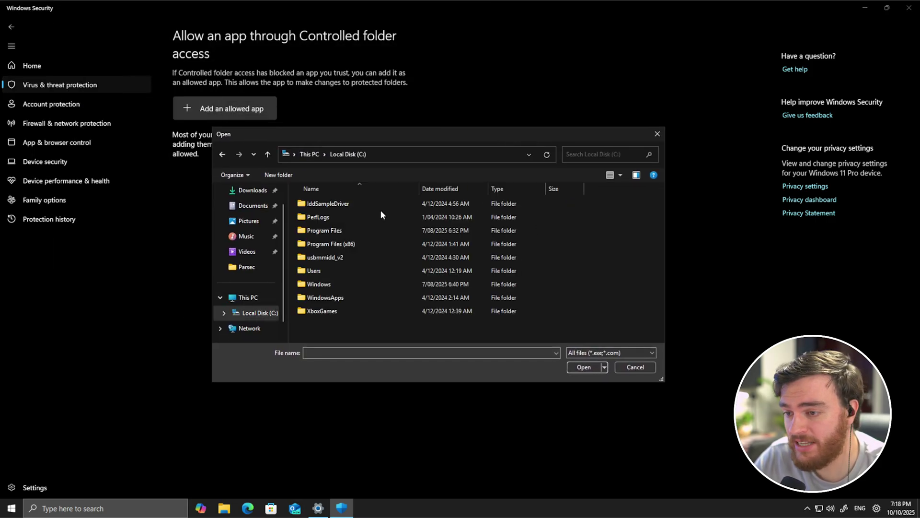
double_click(348, 229)
key("alt+Left")
double_click(365, 242)
scroll(360, 252, "down", 2)
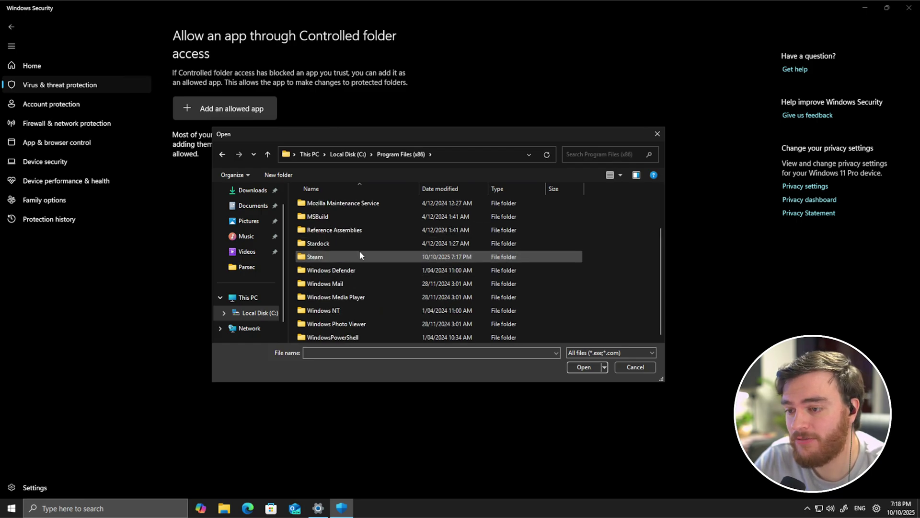
double_click(359, 251)
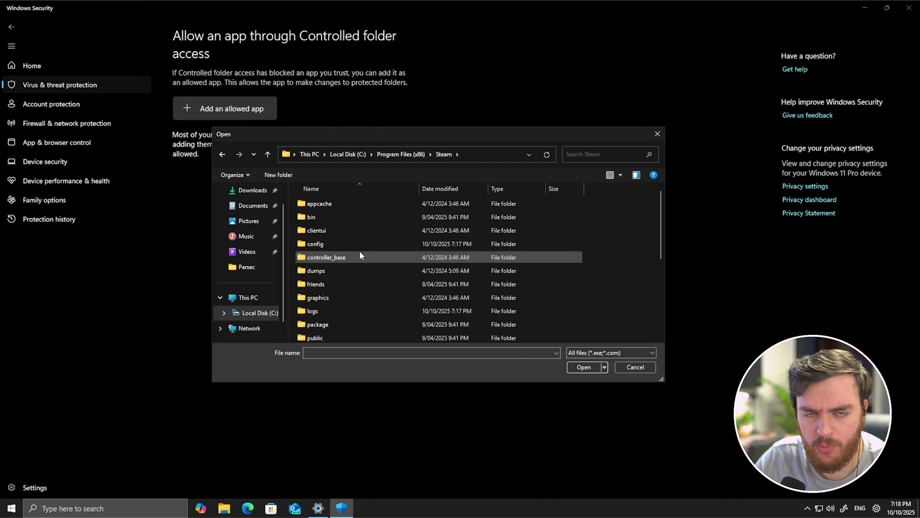
scroll(359, 255, "down", 3)
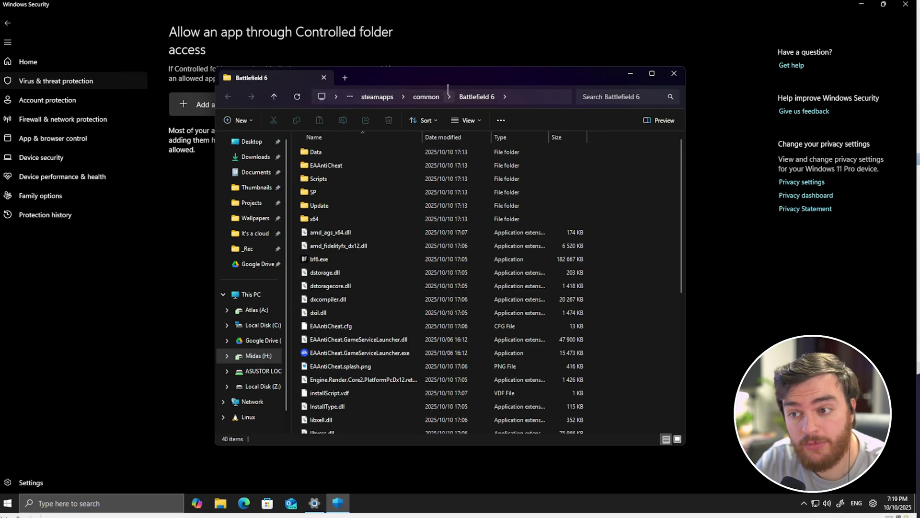
left_click(416, 261)
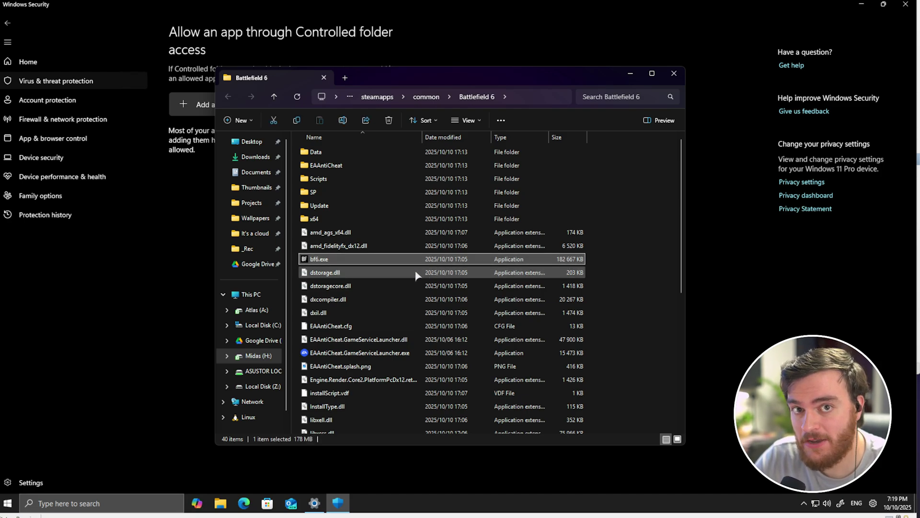
left_click(345, 359)
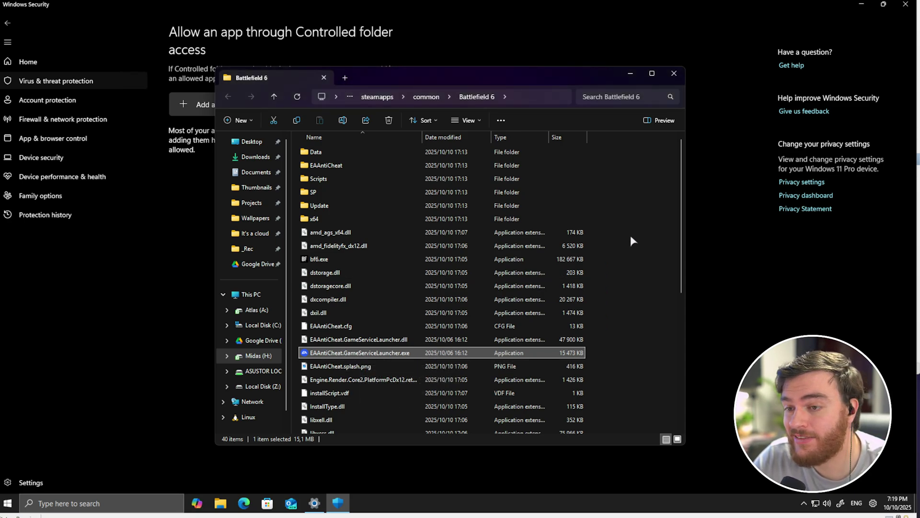
- Close the game folder and unlock the firewall's Allowed apps list with Change settings
left_click(668, 74)
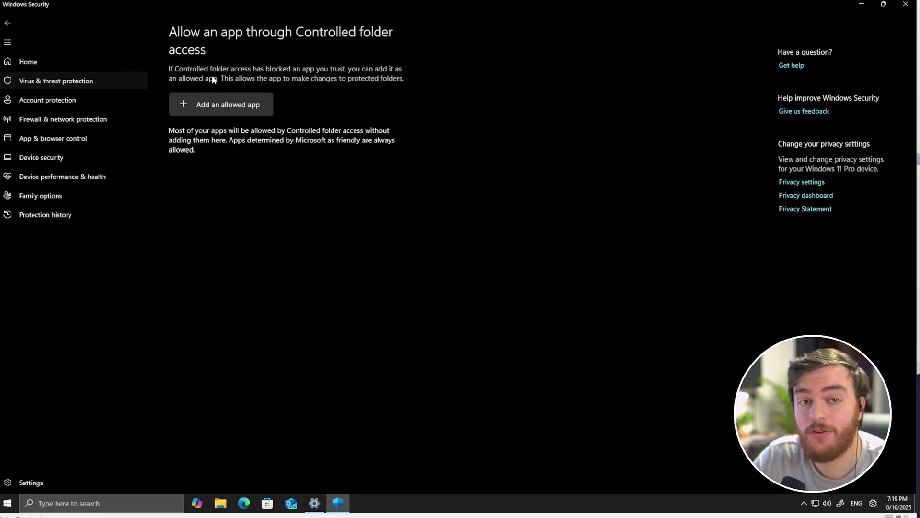
left_click(81, 119)
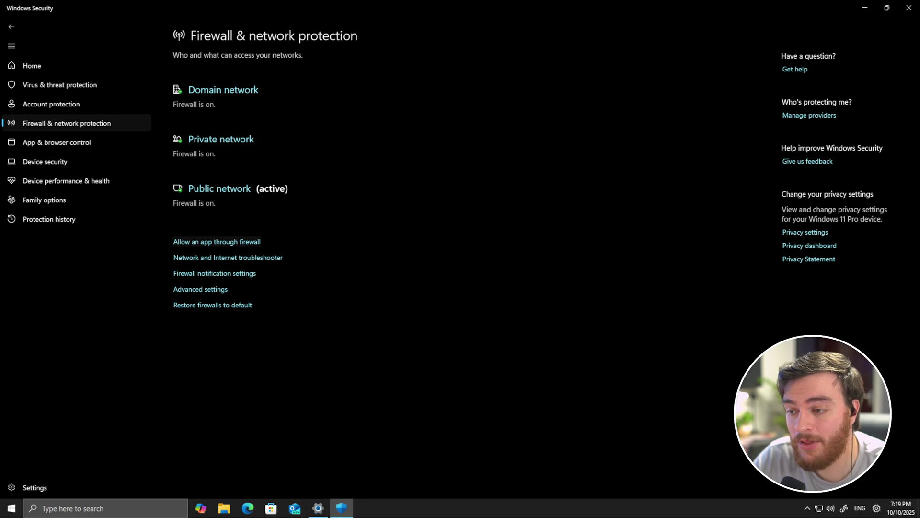
left_click(235, 242)
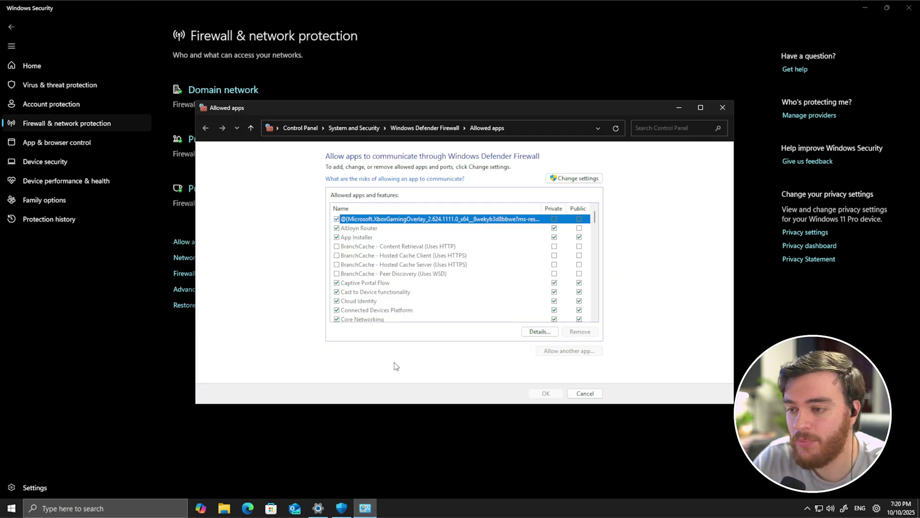
left_click(579, 179)
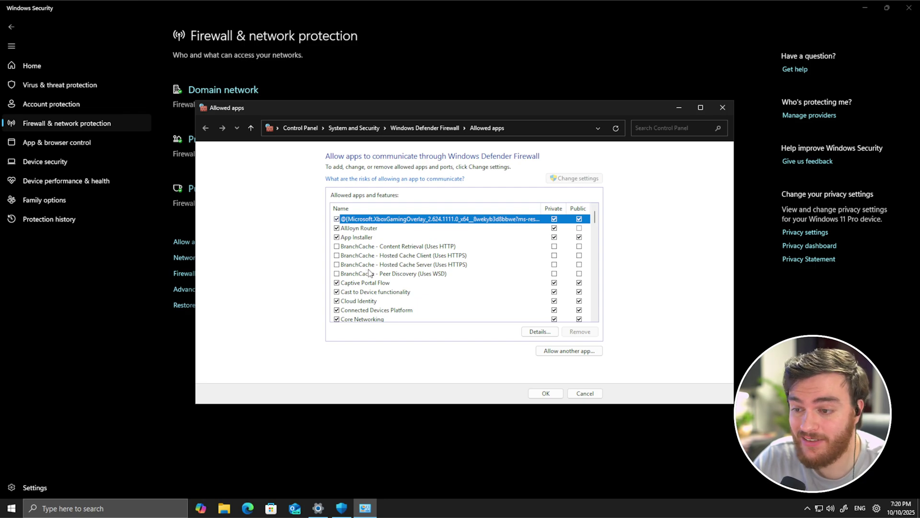
- Tick and untick BranchCache - Content Retrieval and its Private permission as a demo
left_click(337, 246)
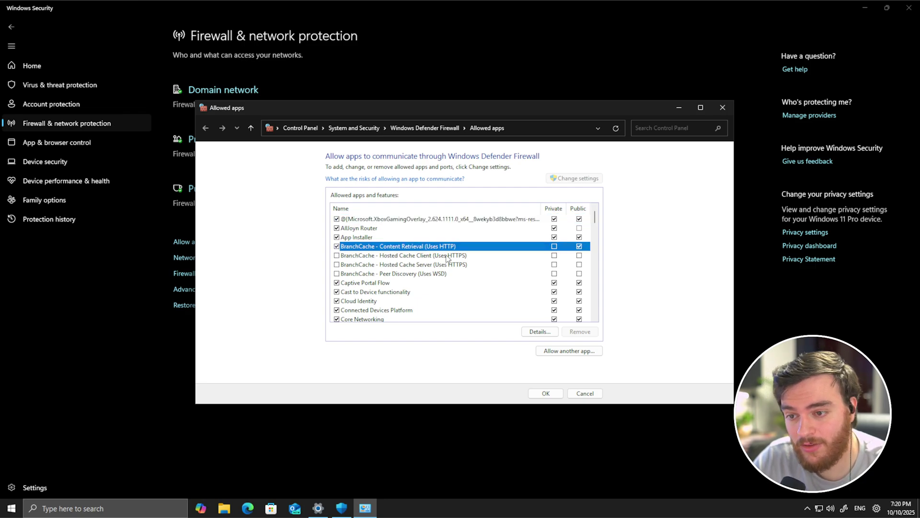
left_click(554, 247)
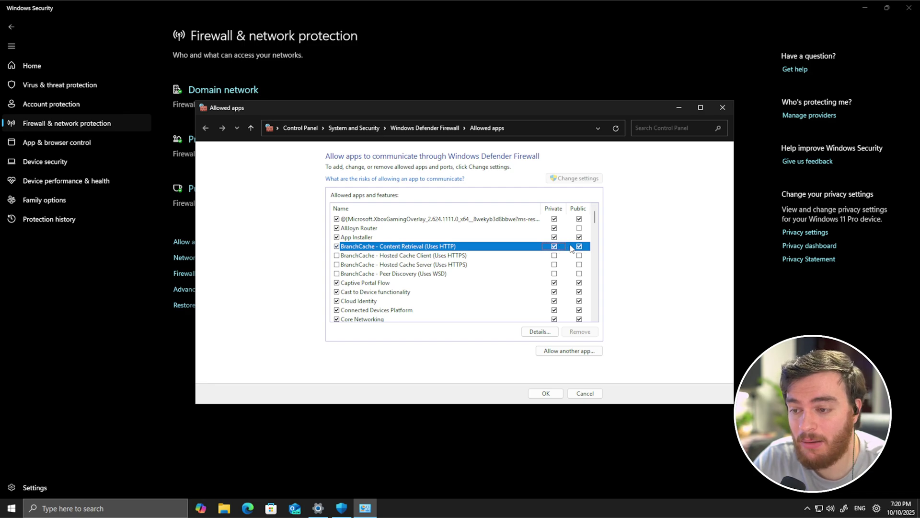
left_click(554, 246)
left_click(337, 247)
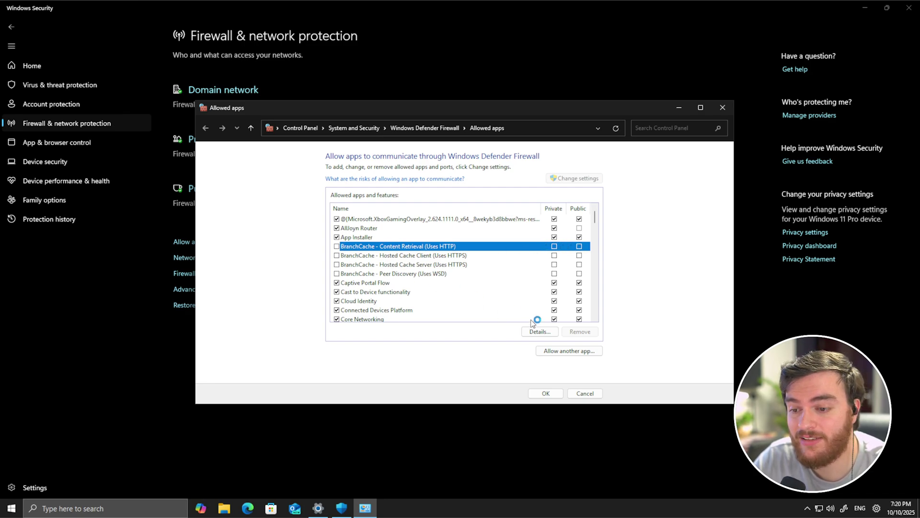
- Open Allow another app and cancel the Add an app dialog
left_click(573, 351)
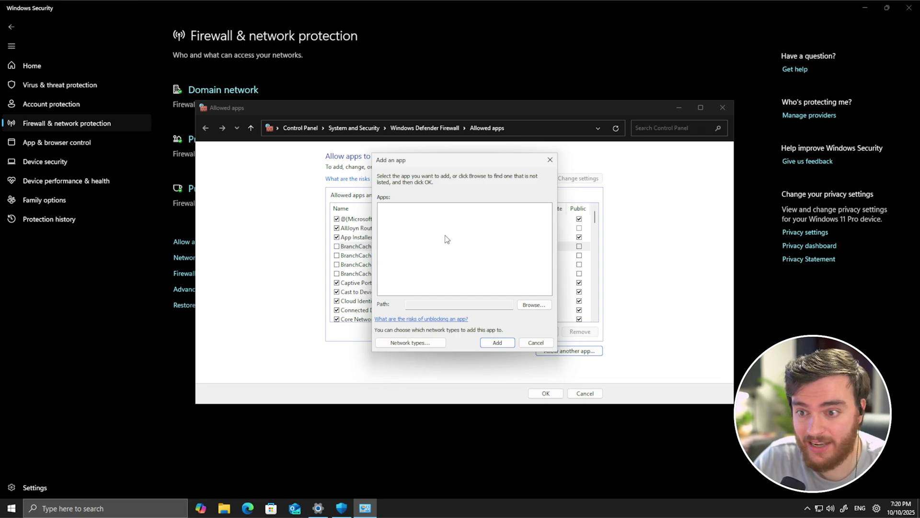
left_click(521, 344)
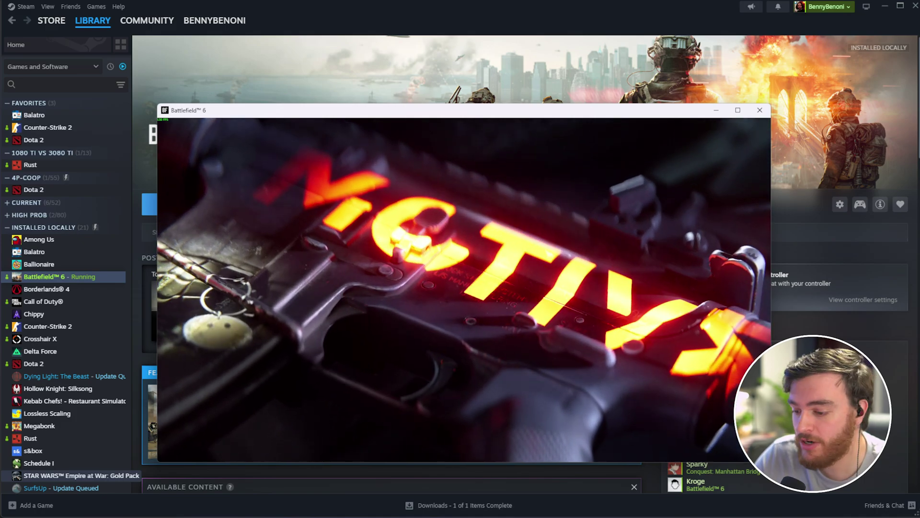
- Leave the game, then view Battlefield 6's Properties > Installed Files in Steam and close it
key("alt+Tab")
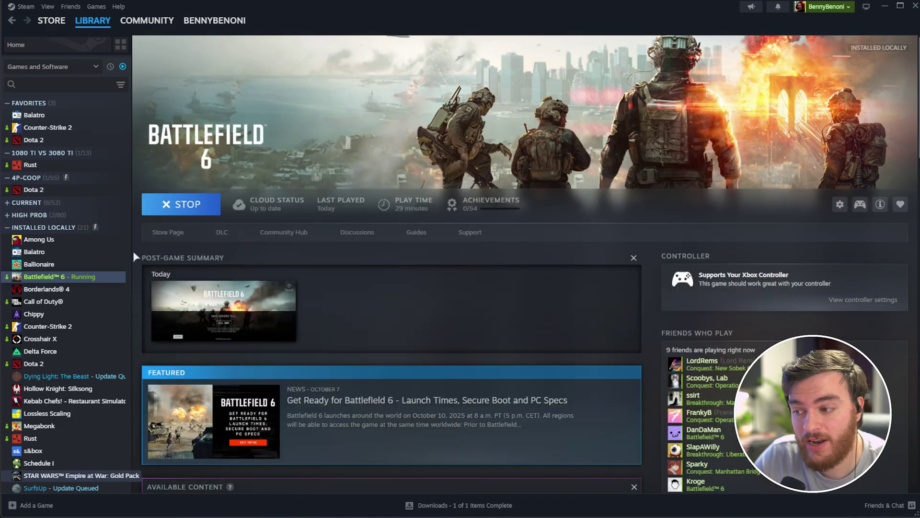
right_click(102, 280)
left_click(150, 374)
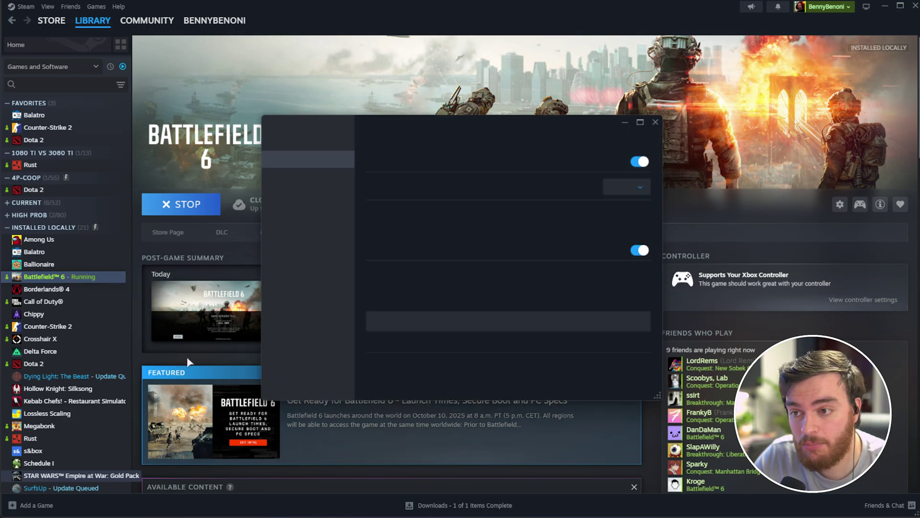
left_click(324, 196)
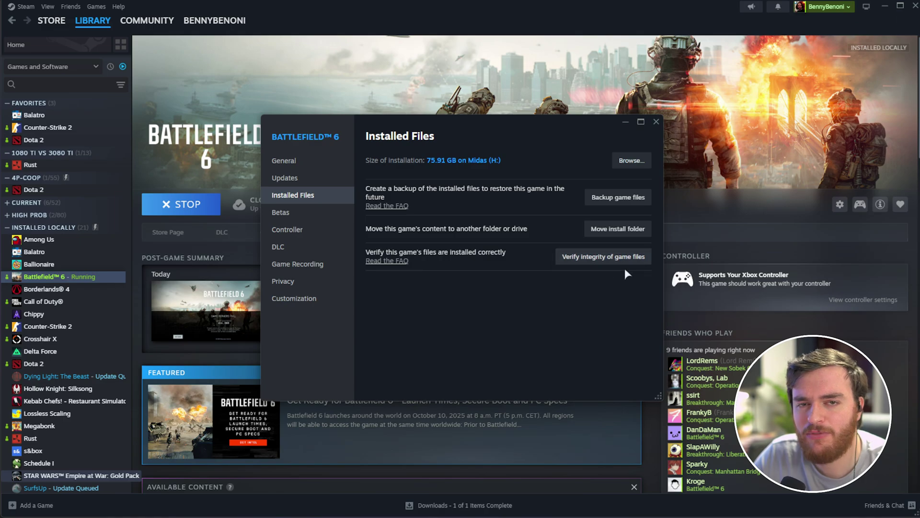
key("Escape")
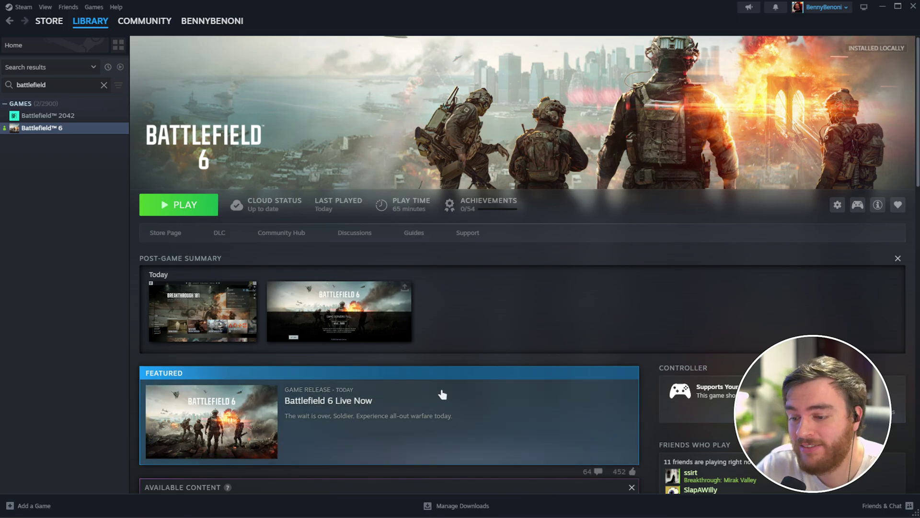
- Check the Battlefield 6 entry in Steam's downloads, then return to Library > Home
left_click(463, 505)
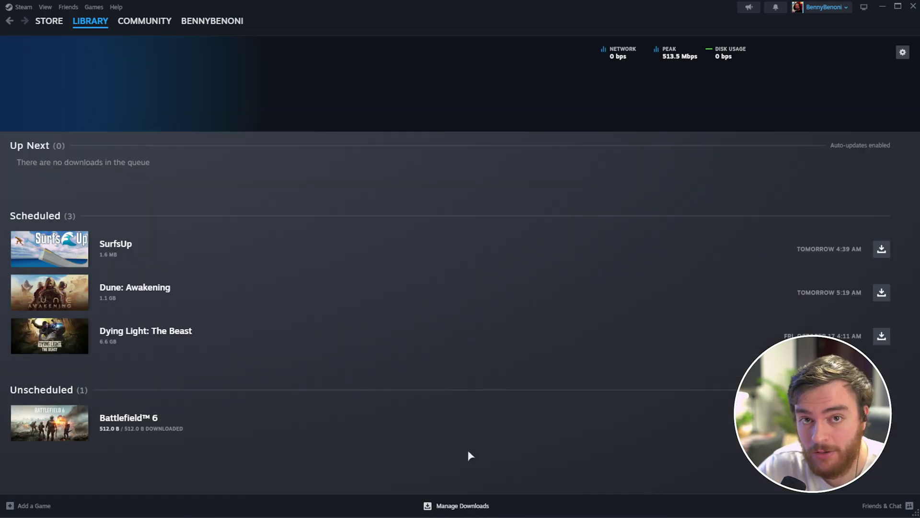
left_click(186, 426)
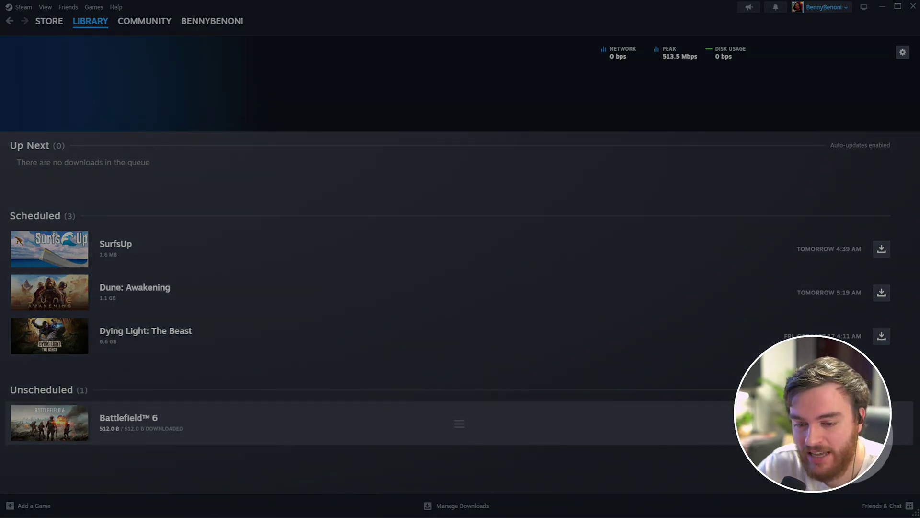
left_click(253, 490)
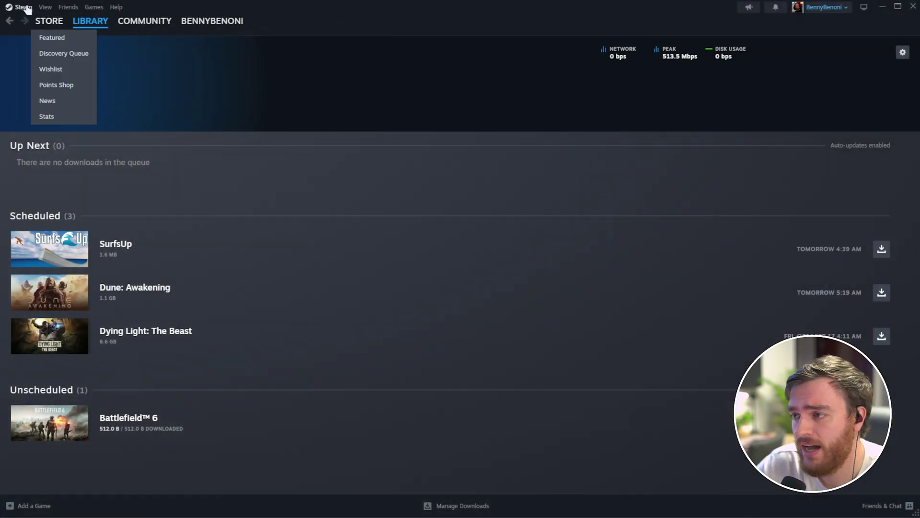
left_click(23, 6)
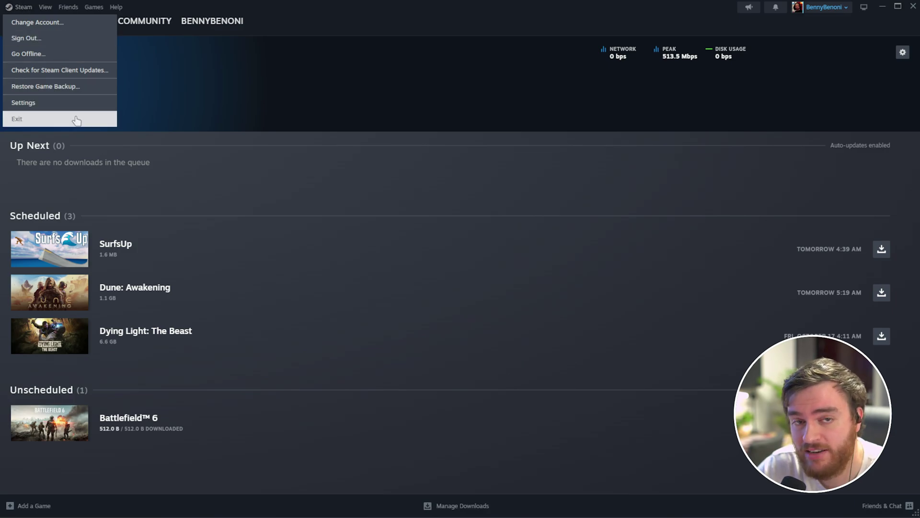
left_click(610, 130)
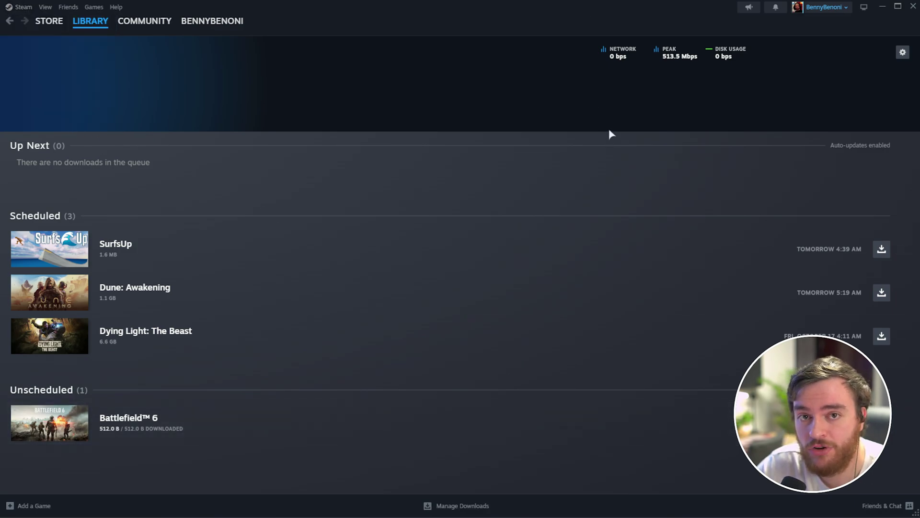
mouse_move(90, 20)
left_click(89, 37)
- Verify Battlefield 6's game files from its Installed Files properties, then check its status in Downloads
right_click(87, 127)
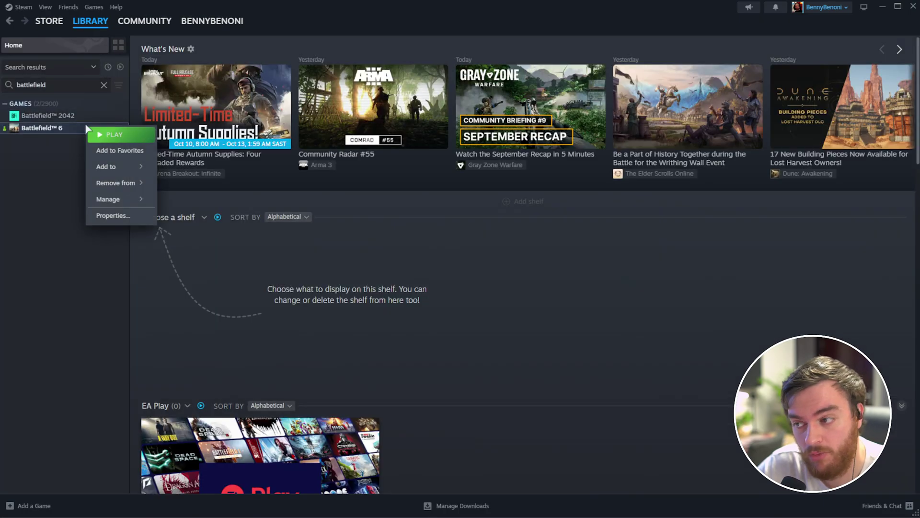
left_click(113, 215)
left_click(290, 195)
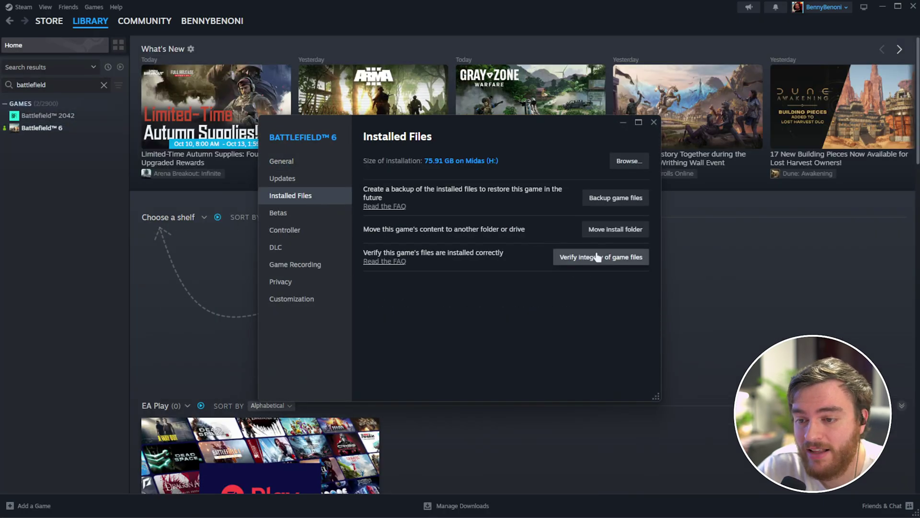
left_click(654, 121)
left_click(481, 507)
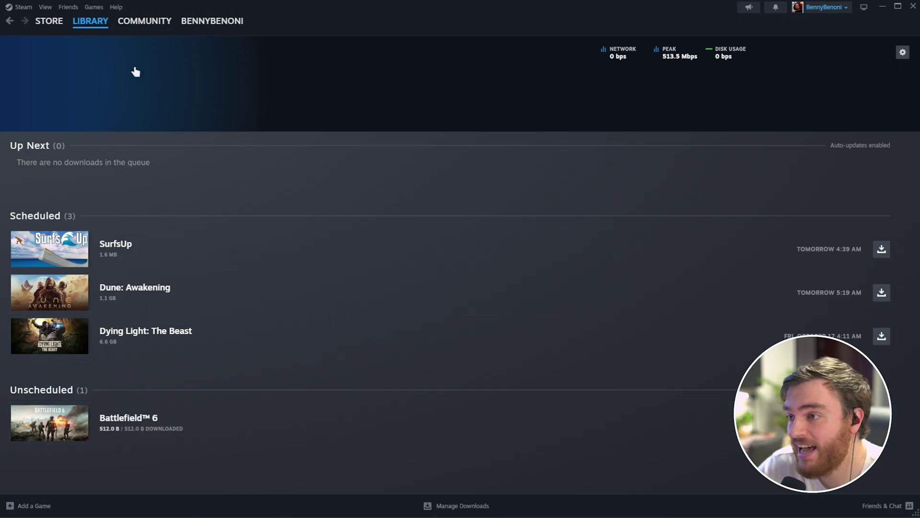
- Go to Library Home and select Battlefield 6 from the sidebar to show its game page
mouse_move(90, 20)
left_click(85, 37)
left_click(85, 130)
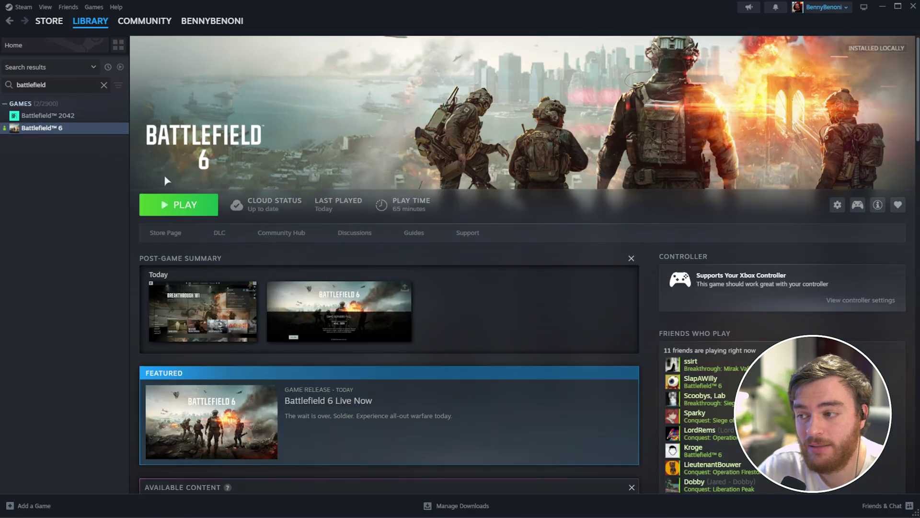